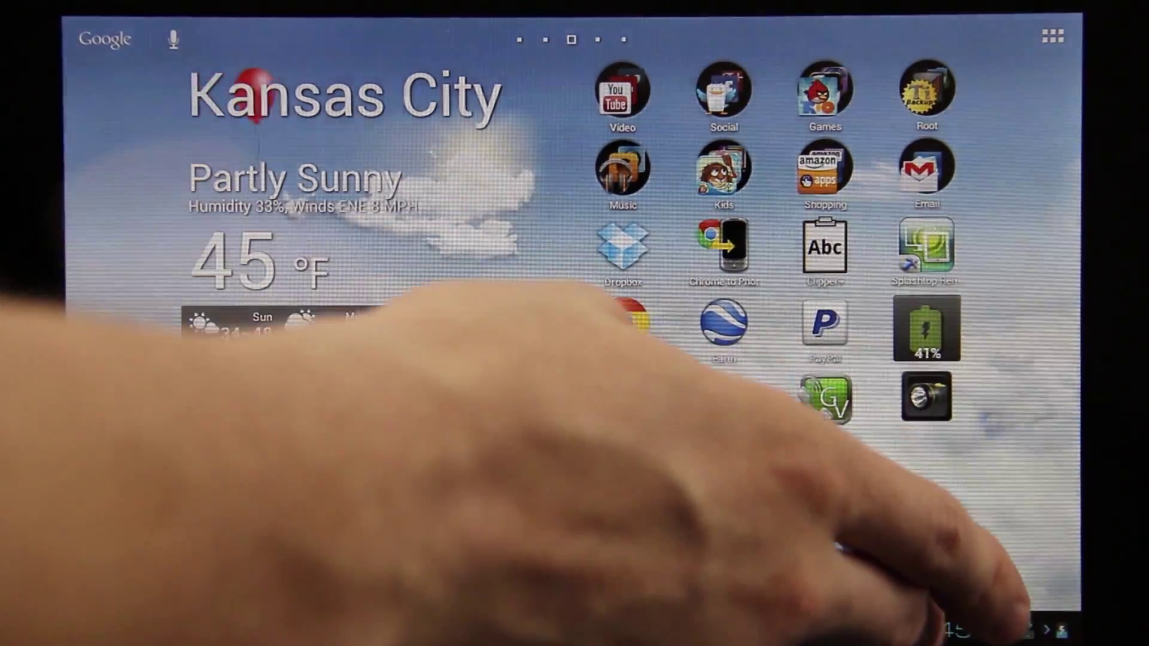
Check the notification panel for the Asus firmware update, then open the Root folder.
{"action": "left_click", "coordinate": [943, 630]}
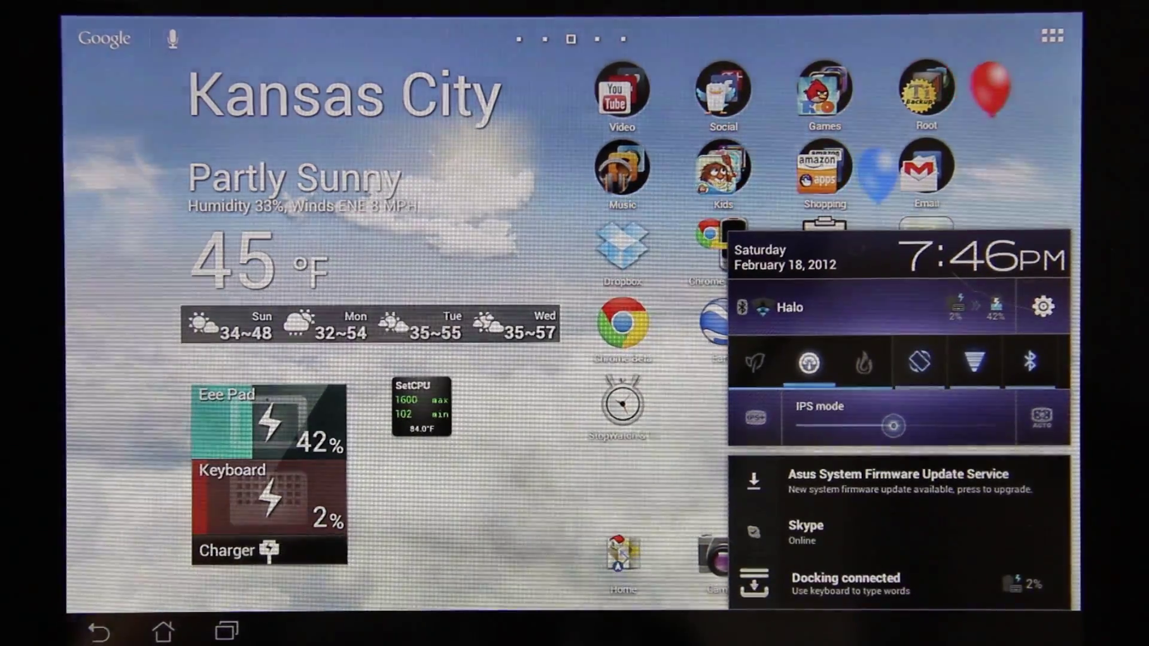
{"action": "left_click", "coordinate": [926, 90]}
Open the Root folder and launch Voodoo OTA RootKeeper to view its status checklist.
{"action": "left_click", "coordinate": [926, 90]}
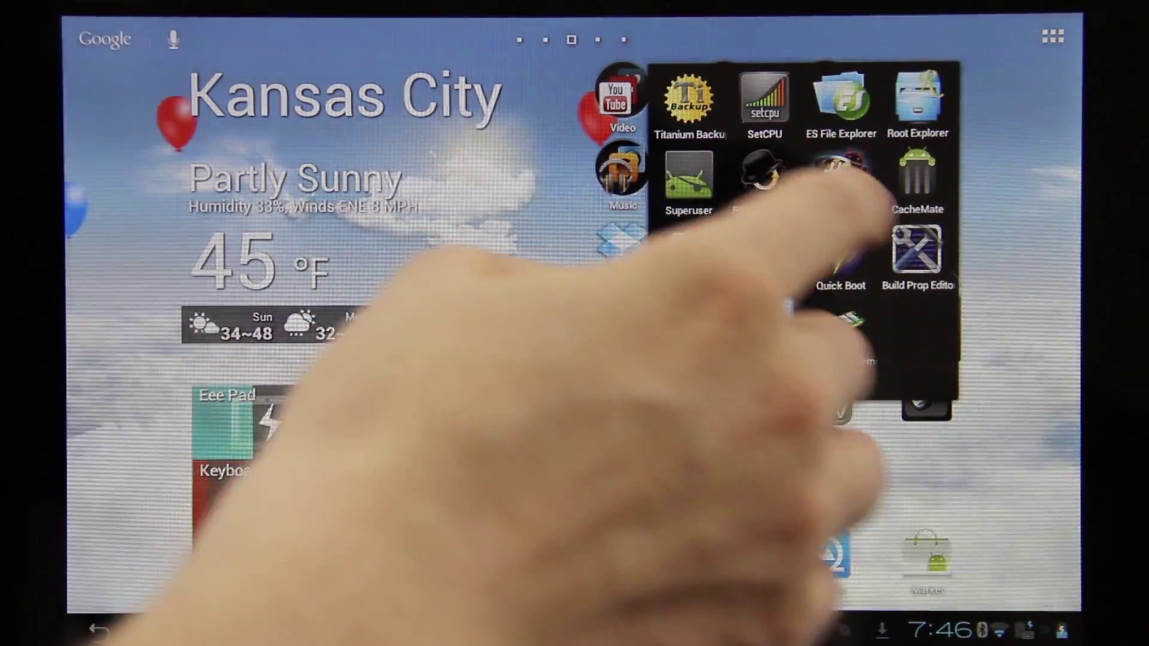
{"action": "left_click", "coordinate": [840, 176]}
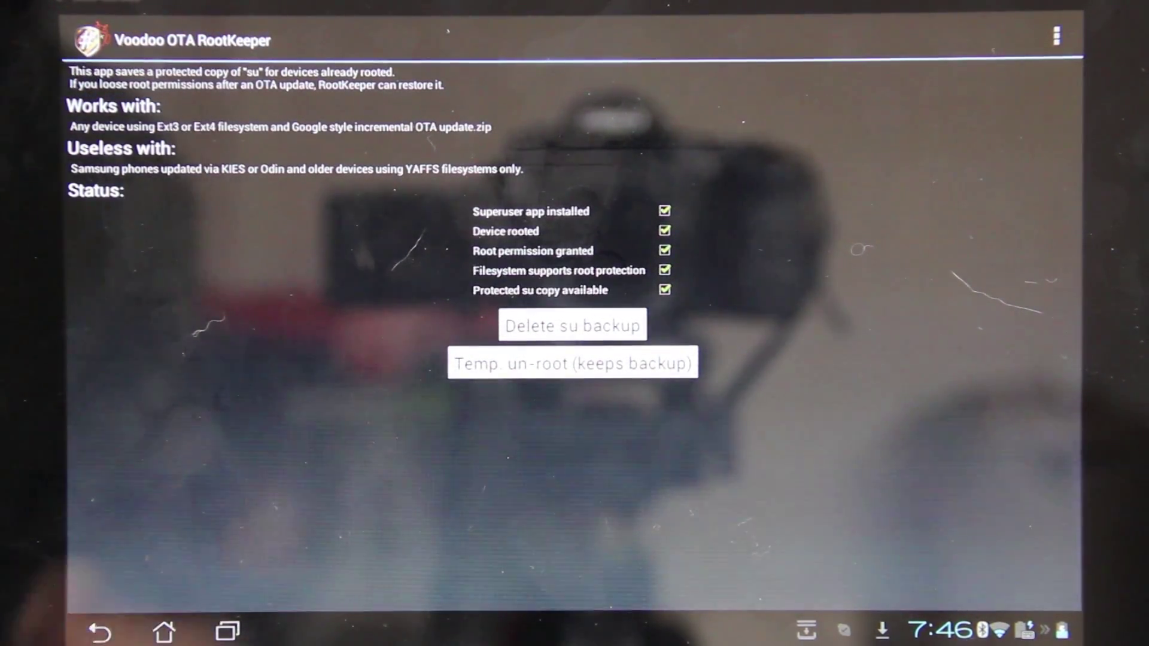
Return home and open the pending Asus firmware update from notifications.
{"action": "left_click", "coordinate": [161, 631]}
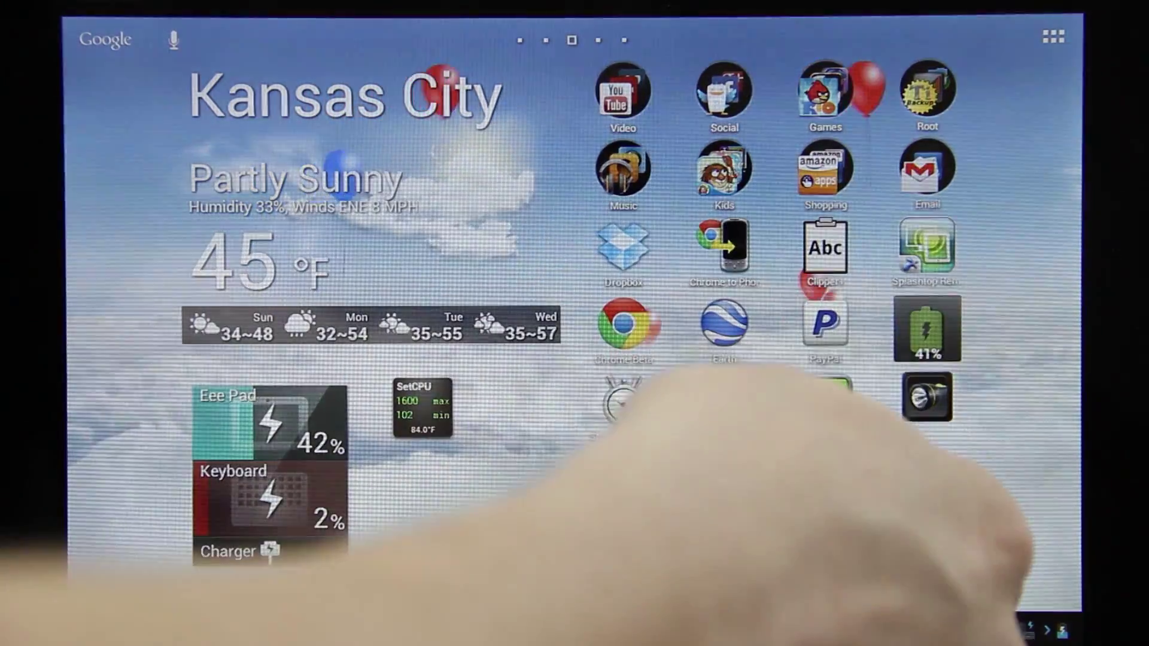
{"action": "left_click", "coordinate": [970, 629]}
{"action": "left_click", "coordinate": [898, 484]}
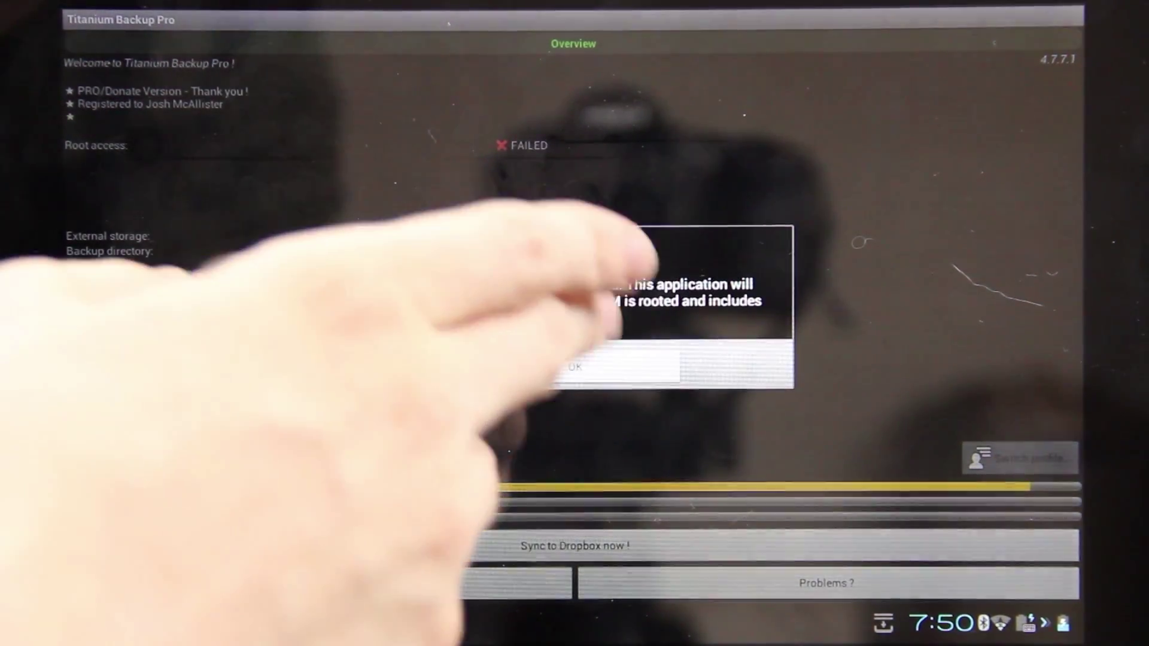
Dismiss Titanium Backup's root privileges error and reopen the home screen's Root folder.
{"action": "left_click", "coordinate": [574, 367]}
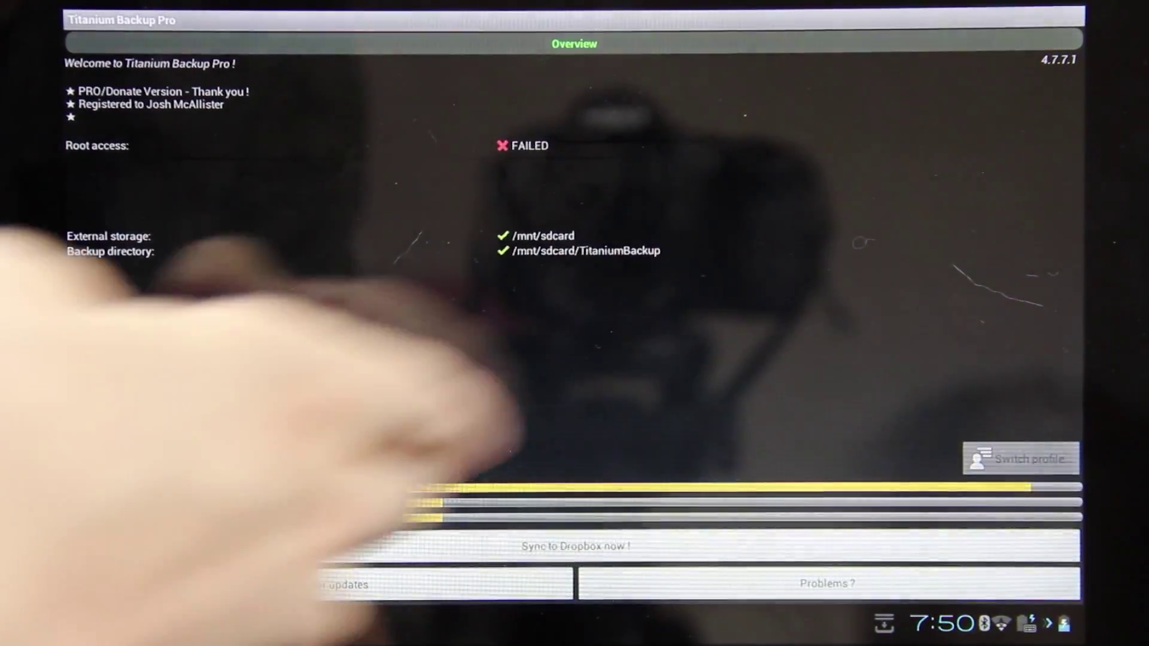
{"action": "left_click", "coordinate": [165, 626]}
{"action": "left_click", "coordinate": [929, 90]}
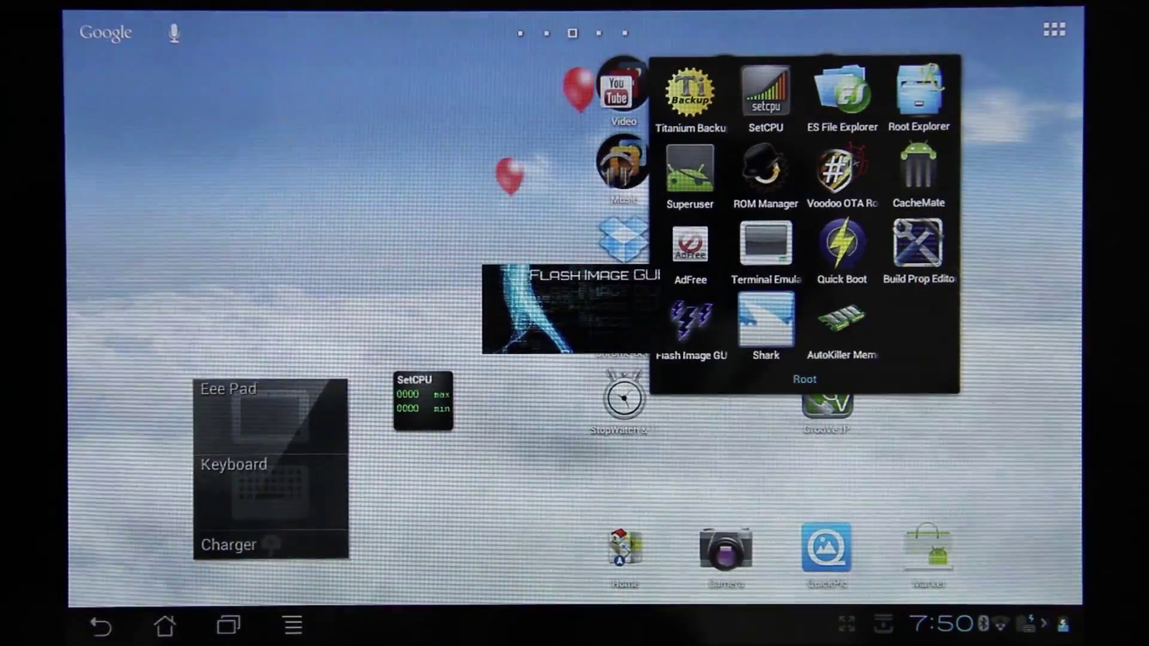
Confirm Flash Image GUI and Titanium Backup Pro both report root access failure.
{"action": "left_click", "coordinate": [691, 324]}
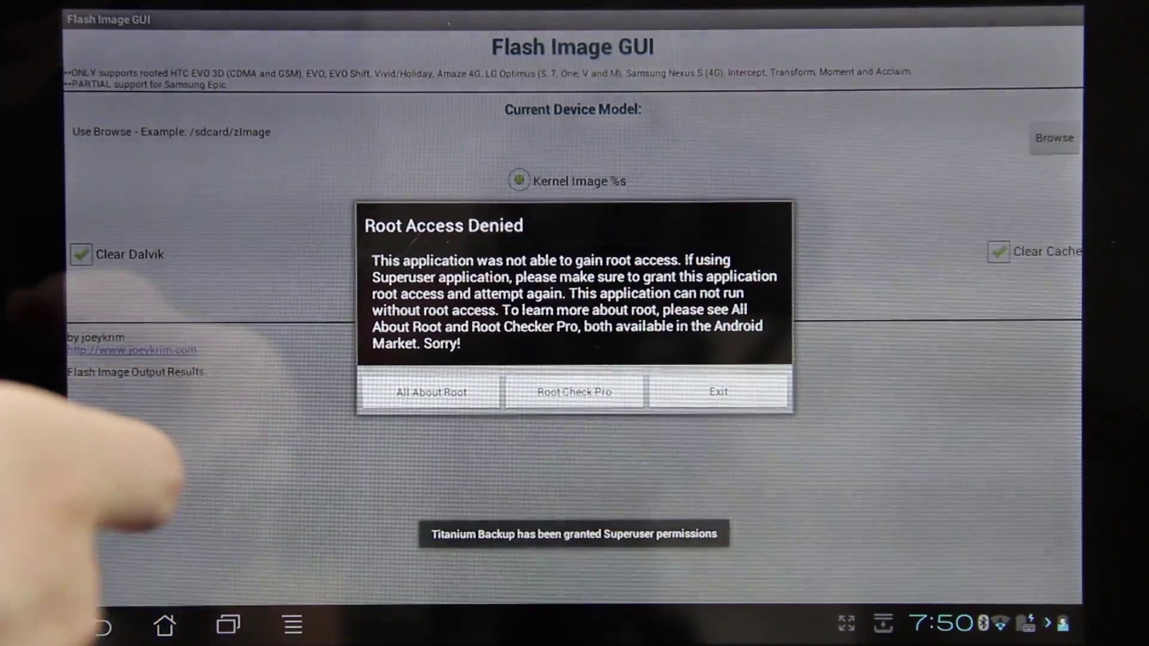
{"action": "left_click", "coordinate": [164, 626]}
{"action": "left_click", "coordinate": [724, 77]}
{"action": "left_click", "coordinate": [616, 103]}
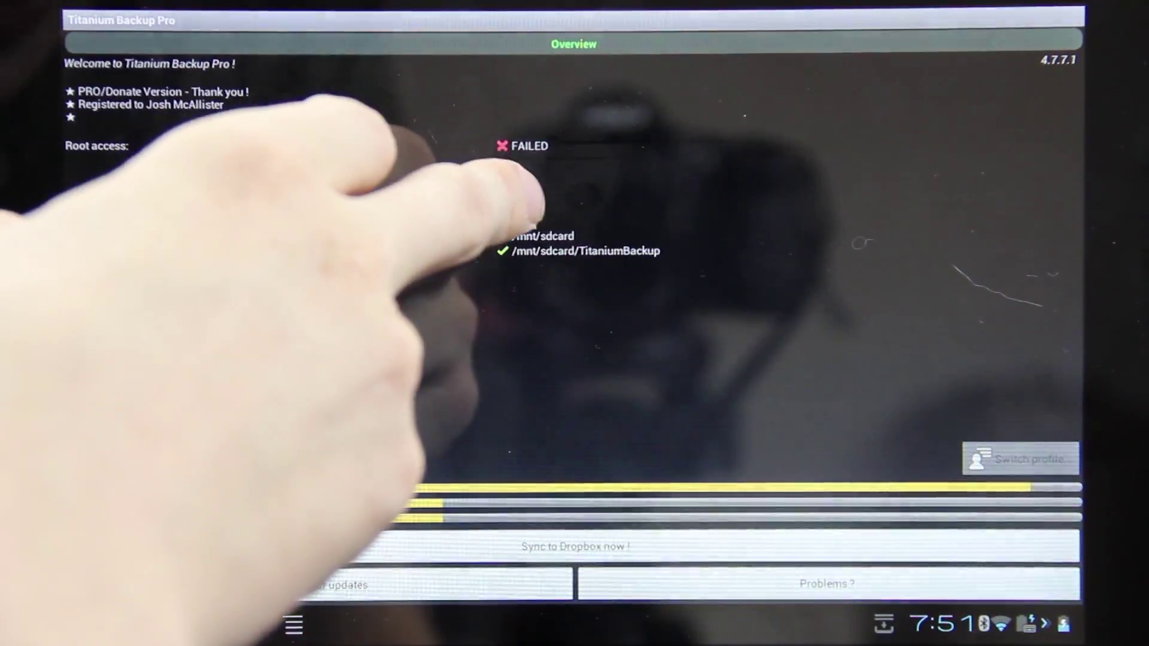
{"action": "left_click", "coordinate": [164, 626]}
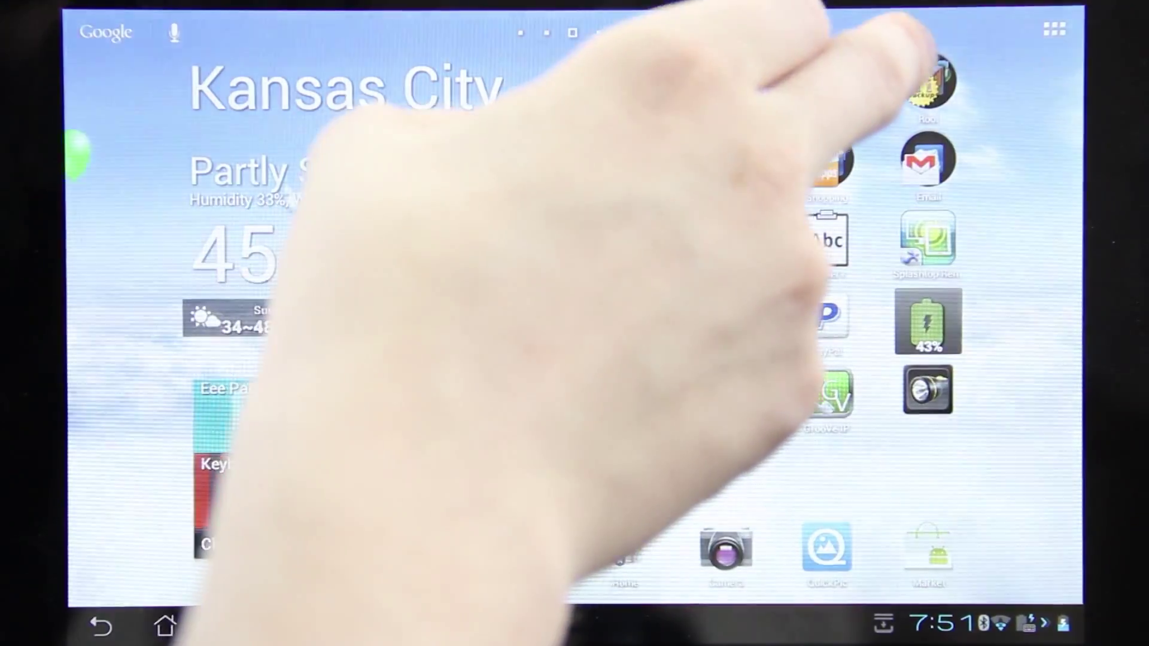
{"action": "left_click", "coordinate": [724, 78]}
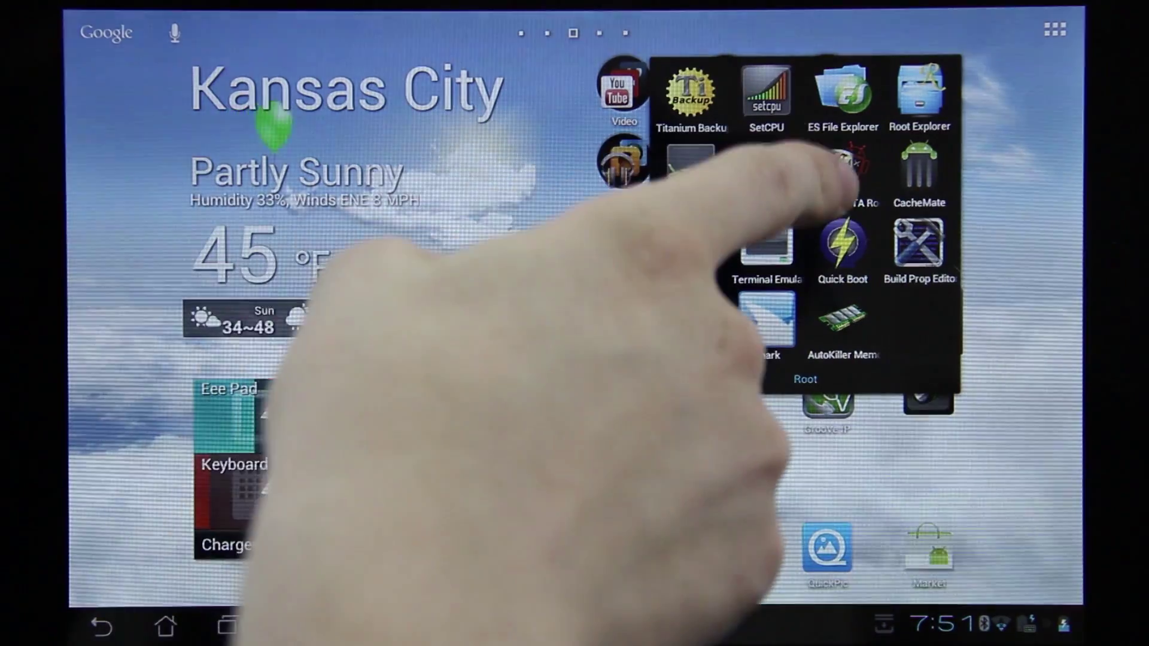
Restore root from the protected su copy in Voodoo OTA RootKeeper, then go home.
{"action": "left_click", "coordinate": [842, 170]}
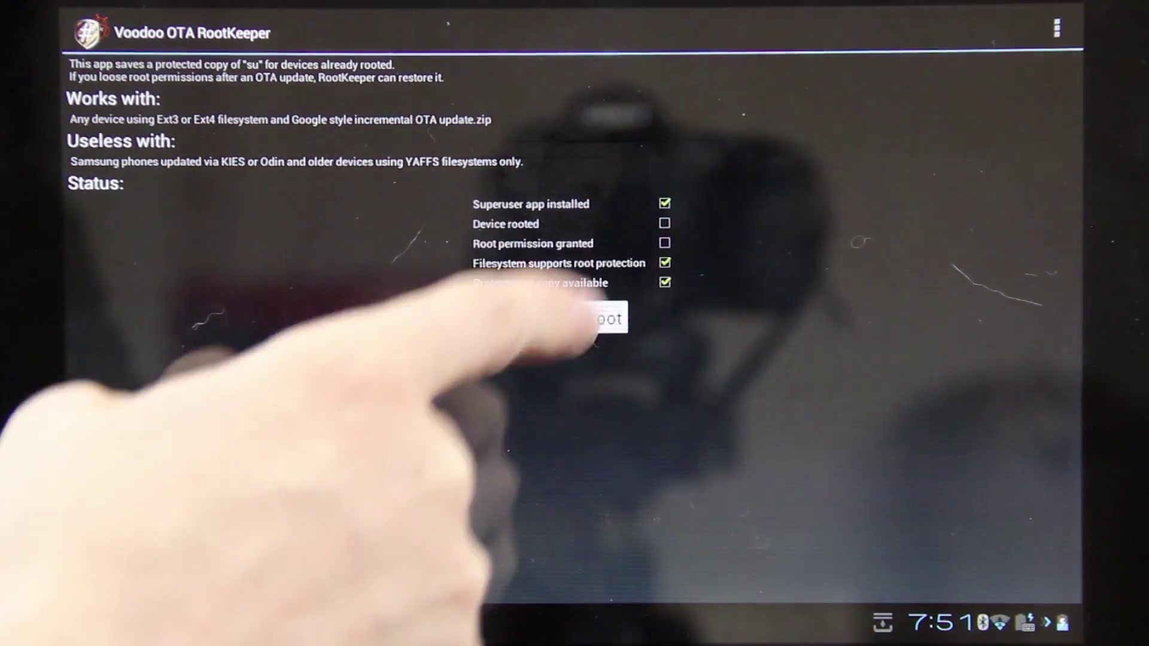
{"action": "left_click", "coordinate": [574, 319]}
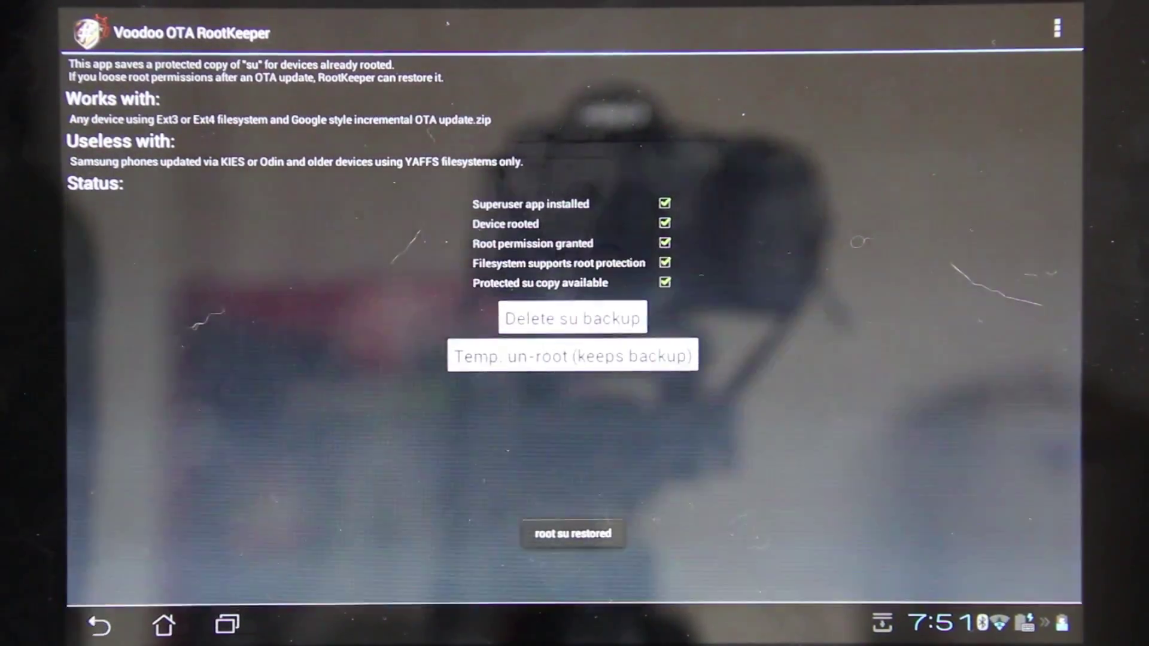
{"action": "left_click", "coordinate": [163, 626]}
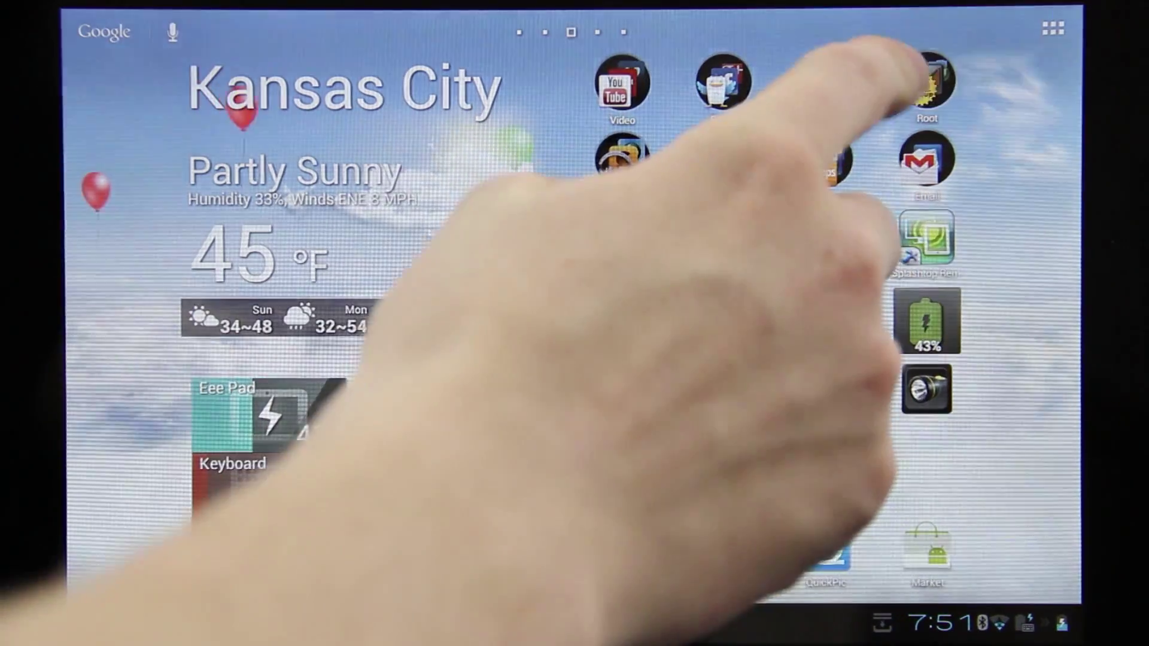
Reload Titanium Backup Pro and let it correct the su binary's access rights.
{"action": "left_click", "coordinate": [926, 78]}
{"action": "left_click", "coordinate": [688, 90]}
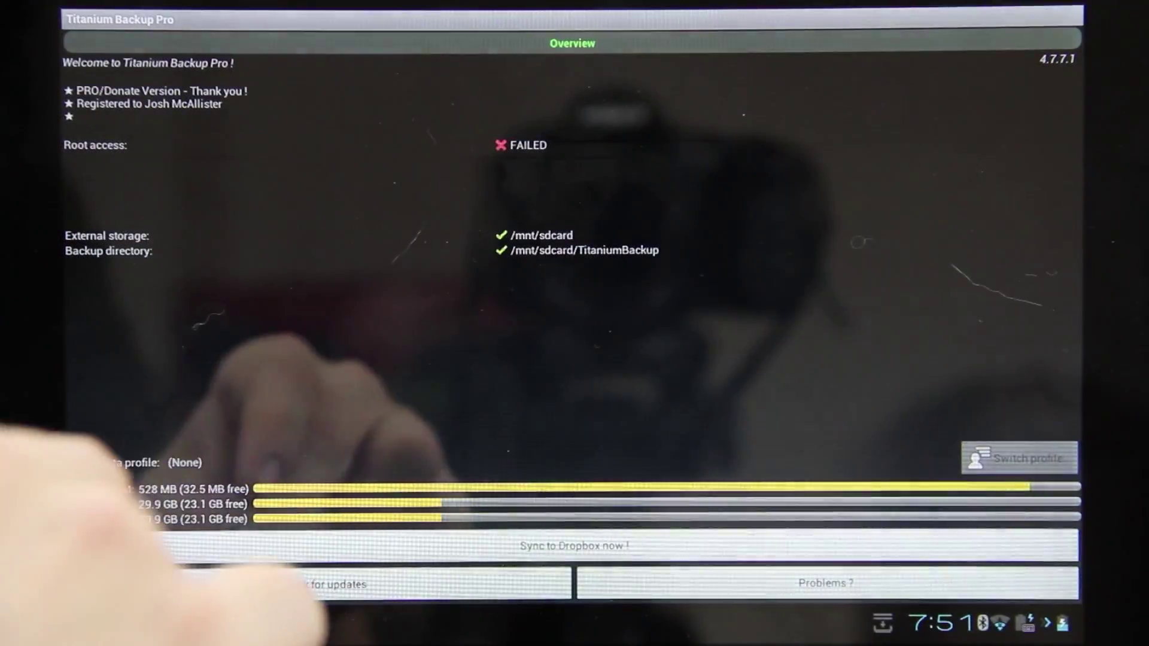
{"action": "left_click", "coordinate": [292, 626]}
{"action": "left_click", "coordinate": [1000, 577]}
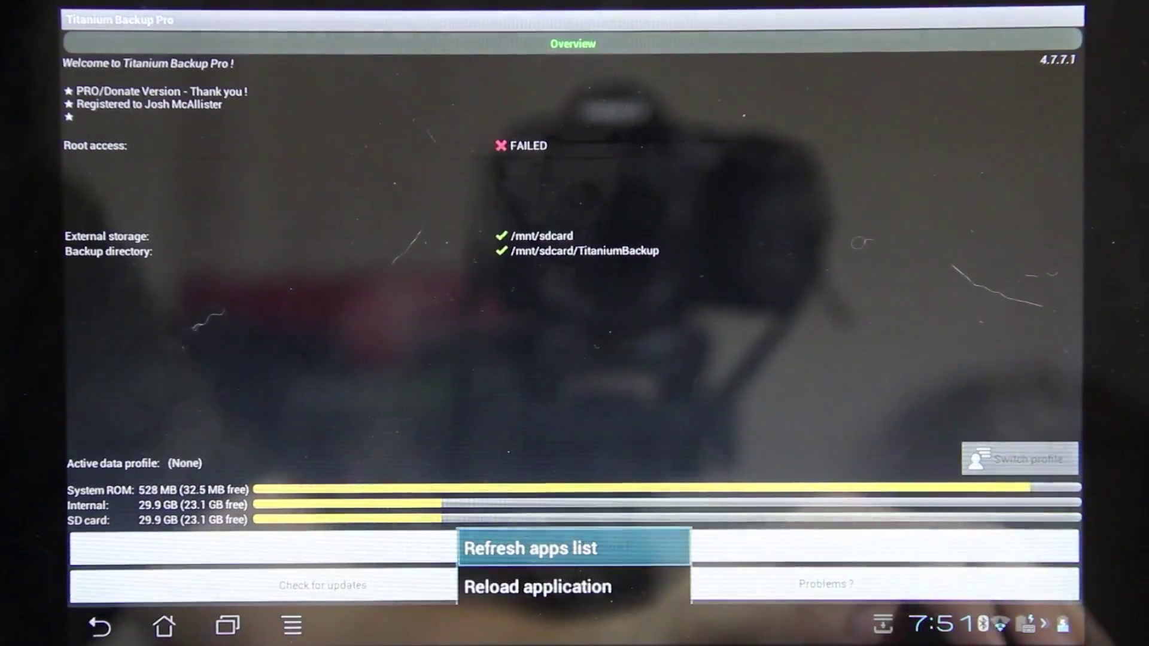
{"action": "left_click", "coordinate": [537, 586]}
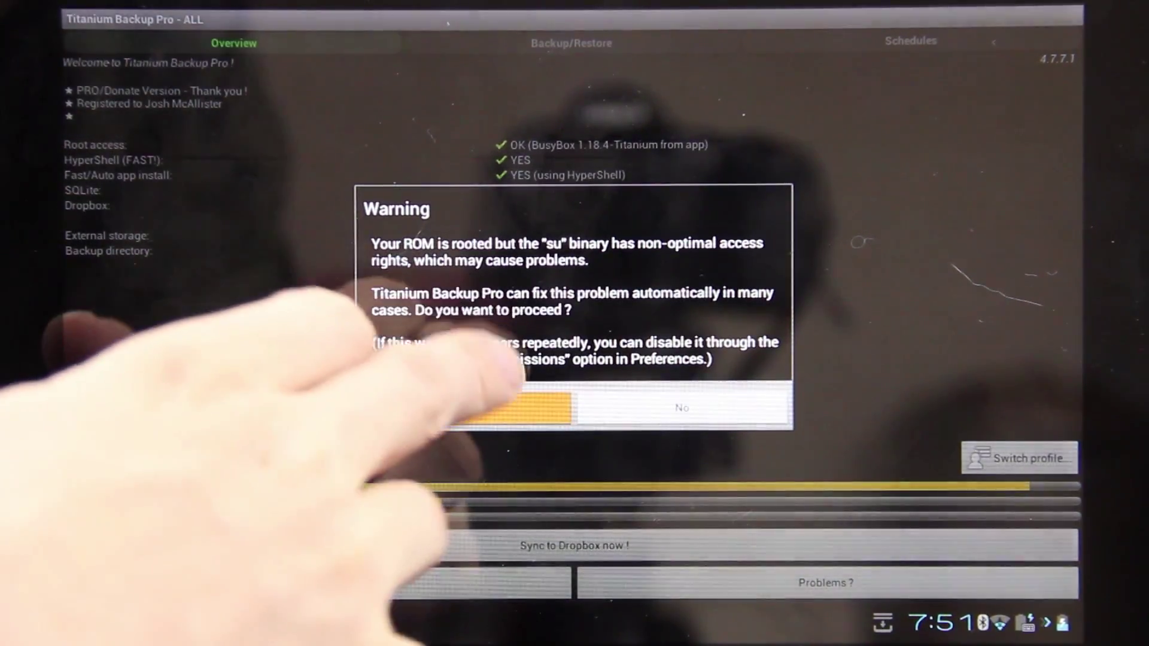
{"action": "left_click", "coordinate": [486, 407]}
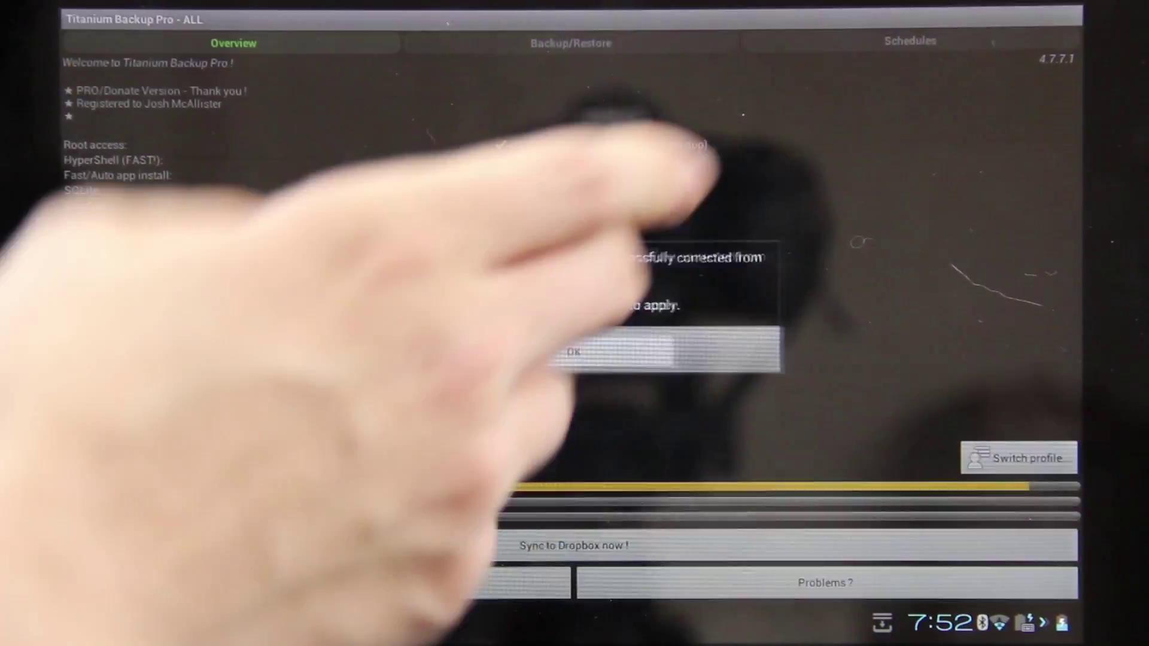
{"action": "left_click", "coordinate": [573, 353]}
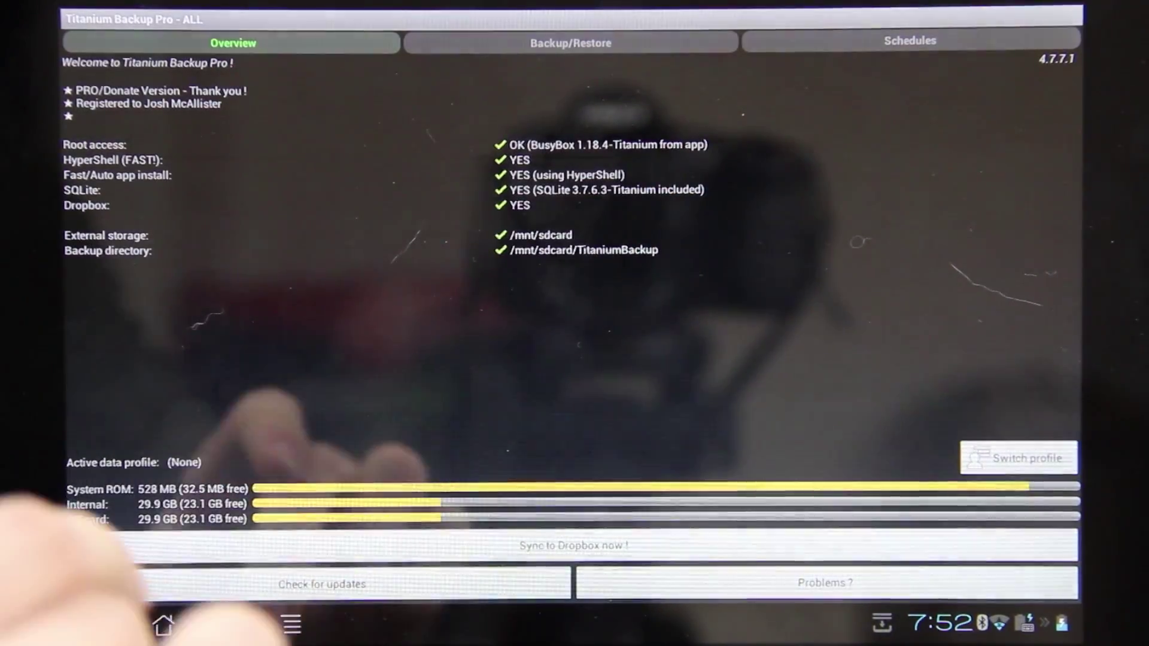
Go to the home screen, then open, close and reopen the Root apps folder.
{"action": "left_click", "coordinate": [164, 625]}
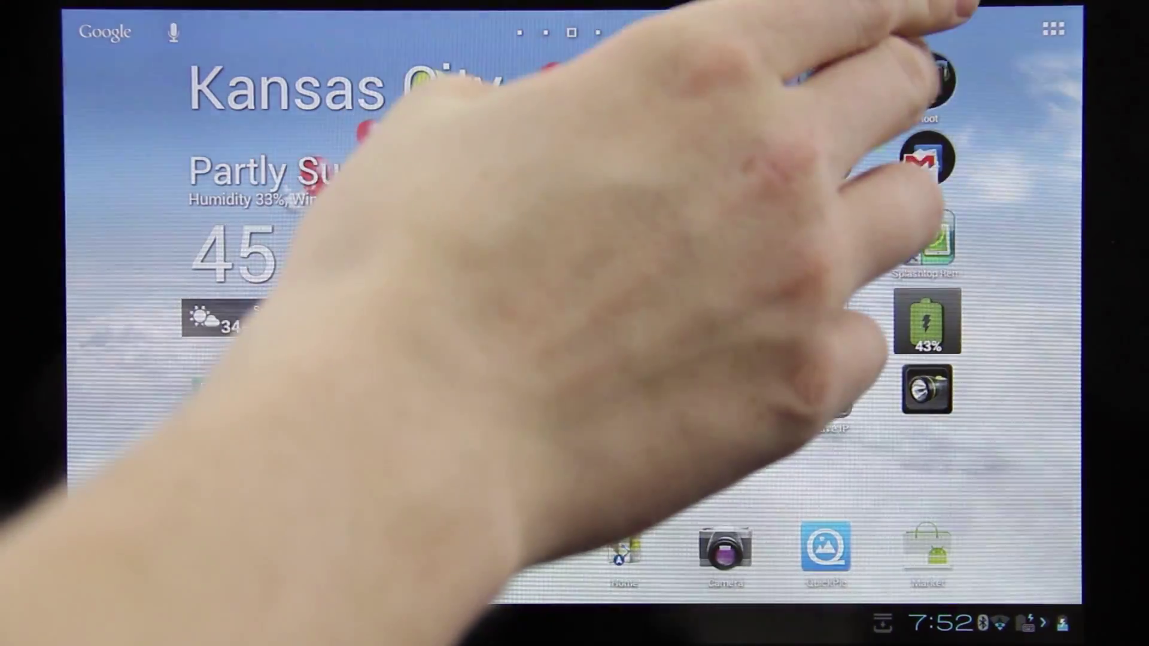
{"action": "left_click", "coordinate": [935, 82]}
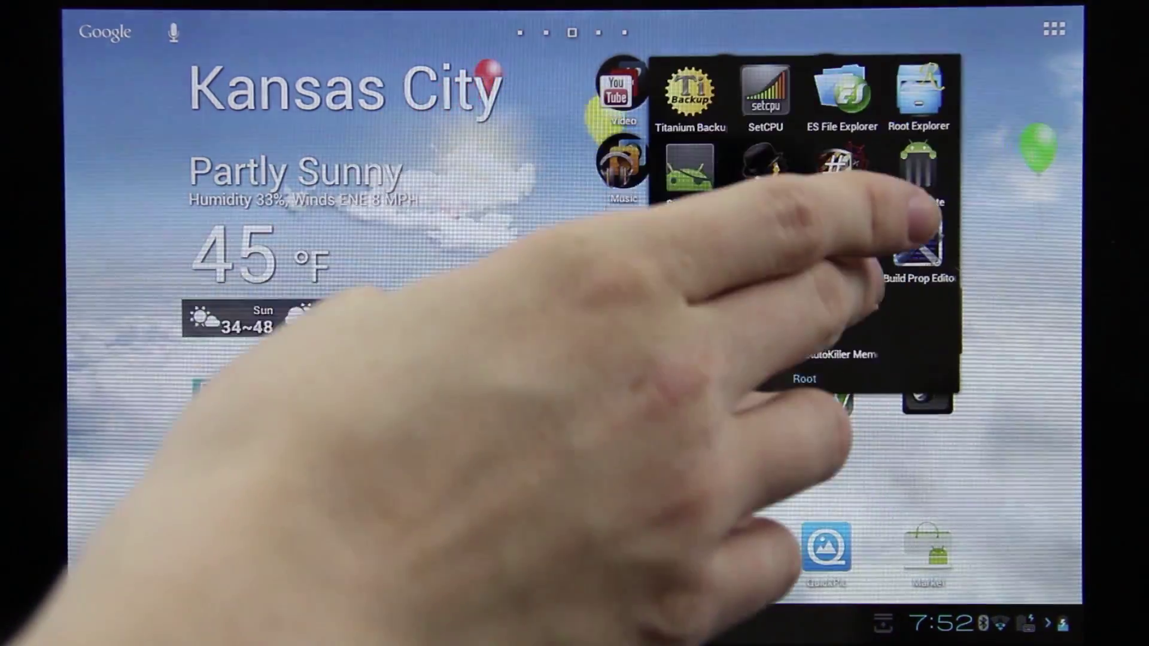
{"action": "left_click", "coordinate": [333, 386]}
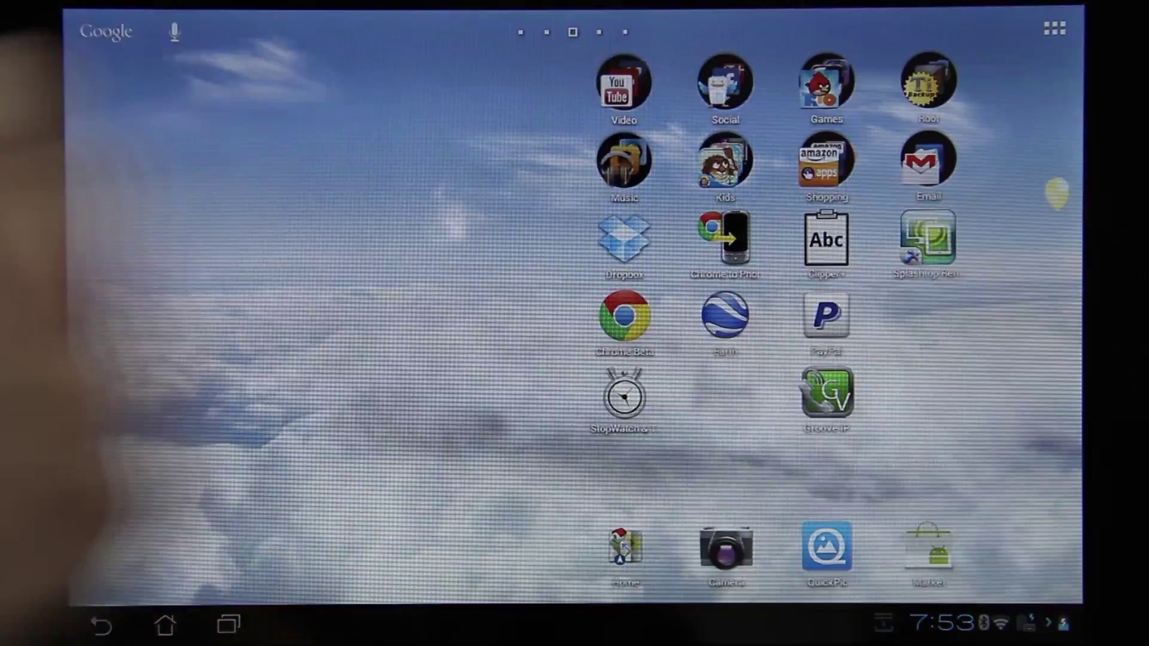
{"action": "left_click", "coordinate": [928, 85]}
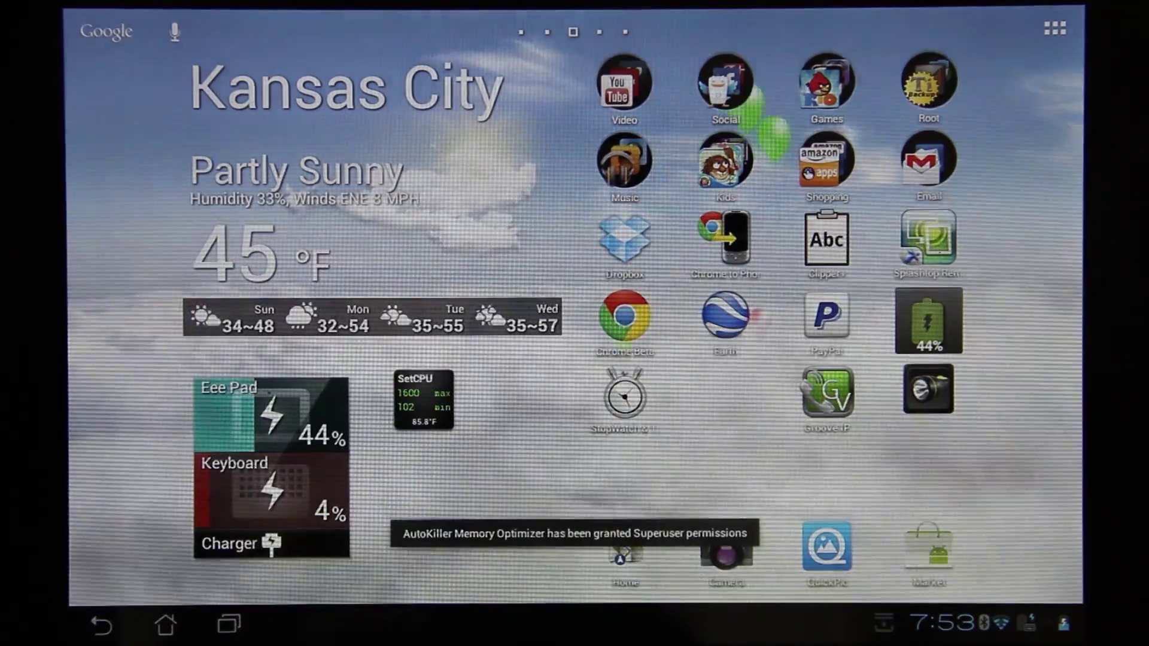
Open the tablet's Settings, showing the connected Wi-Fi network list.
{"action": "left_click", "coordinate": [944, 624]}
{"action": "left_click_drag", "start_coordinate": [269, 449], "coordinate": [270, 180]}
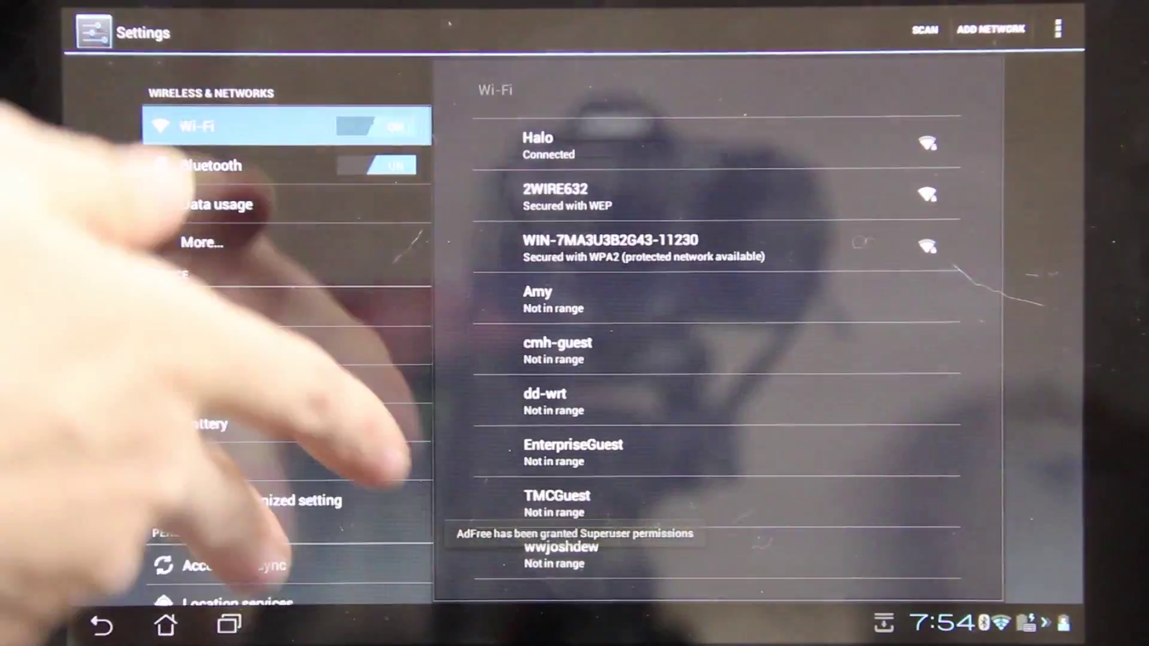
Show About tablet and scroll to build number IML74K.US_epad-9.4.2.14-20120214.
{"action": "left_click", "coordinate": [288, 561]}
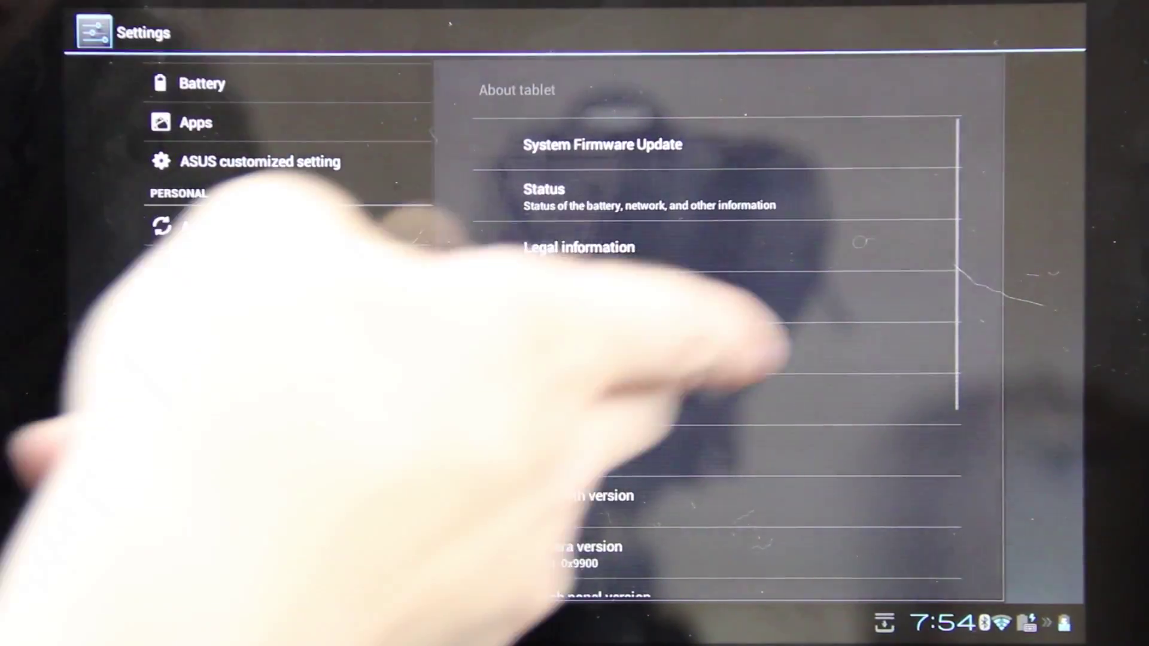
{"action": "left_click_drag", "start_coordinate": [719, 449], "coordinate": [701, 136]}
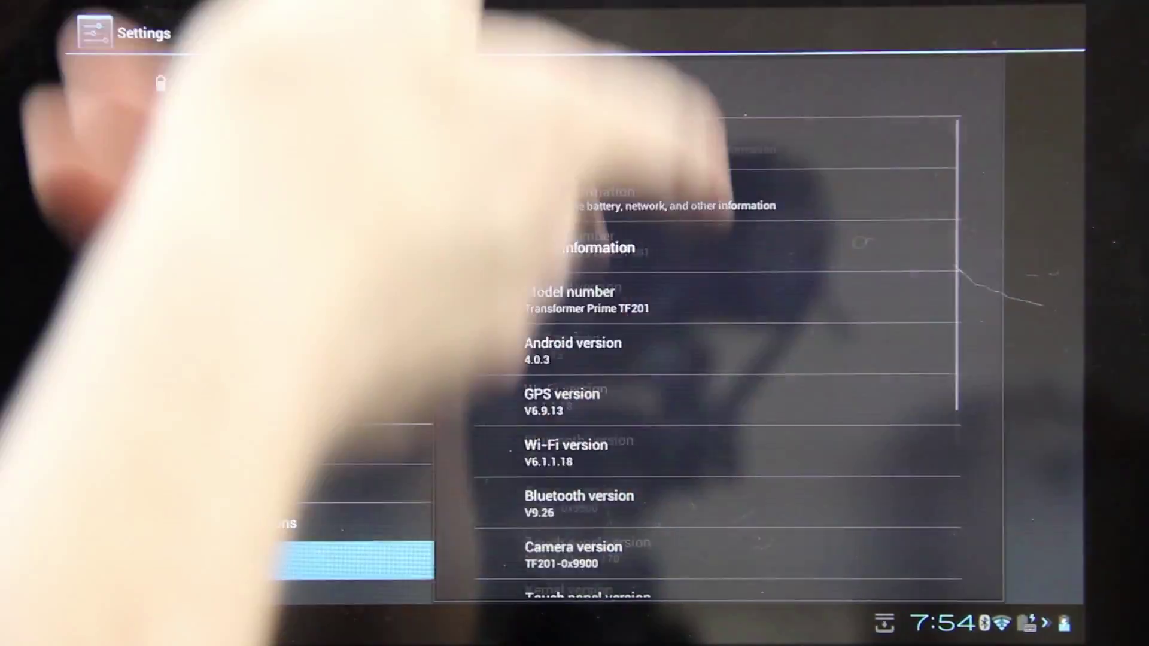